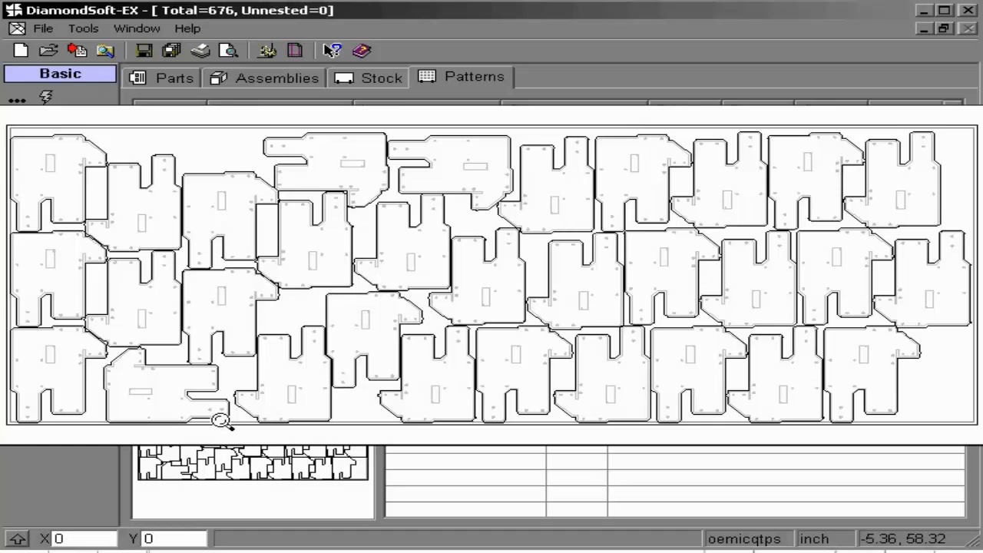
Open pattern 3 on its own, and all patterns together, in the pattern editor to view the nested layouts
left_click(220, 420)
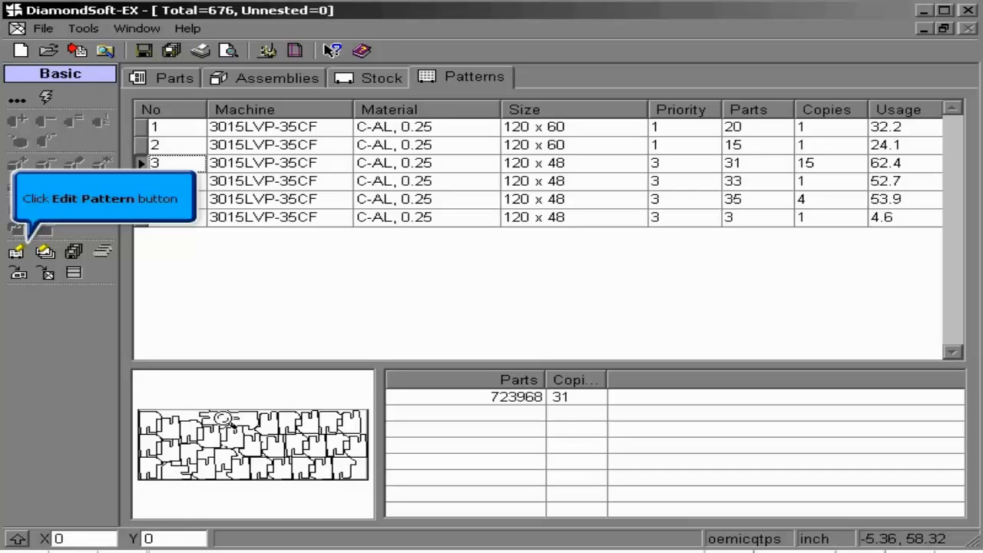
left_click(17, 252)
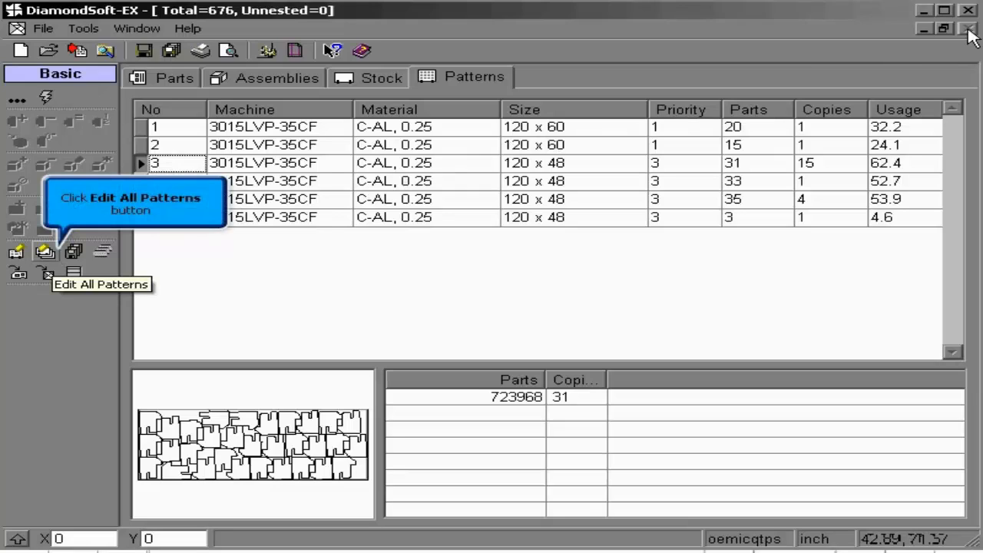
left_click(53, 257)
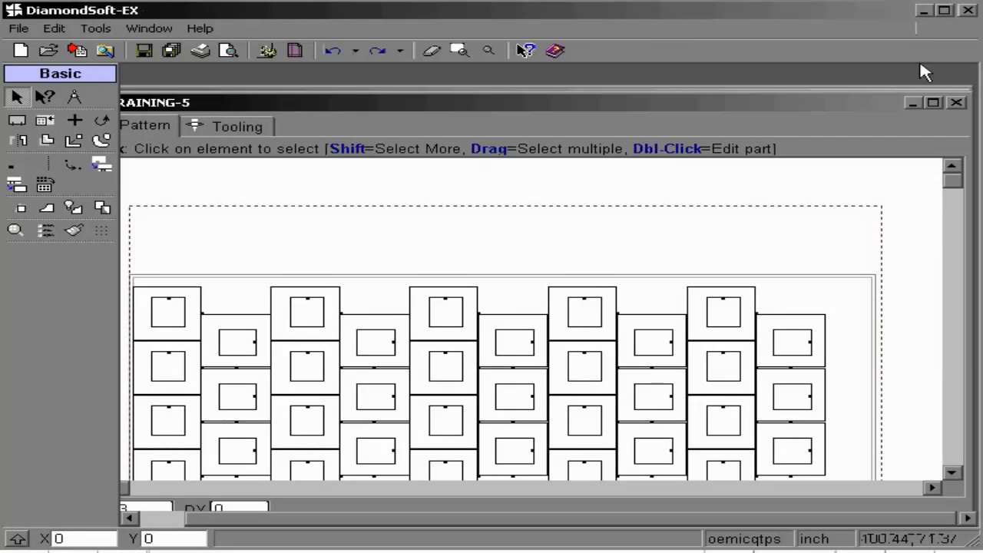
left_click(913, 104)
left_click(932, 104)
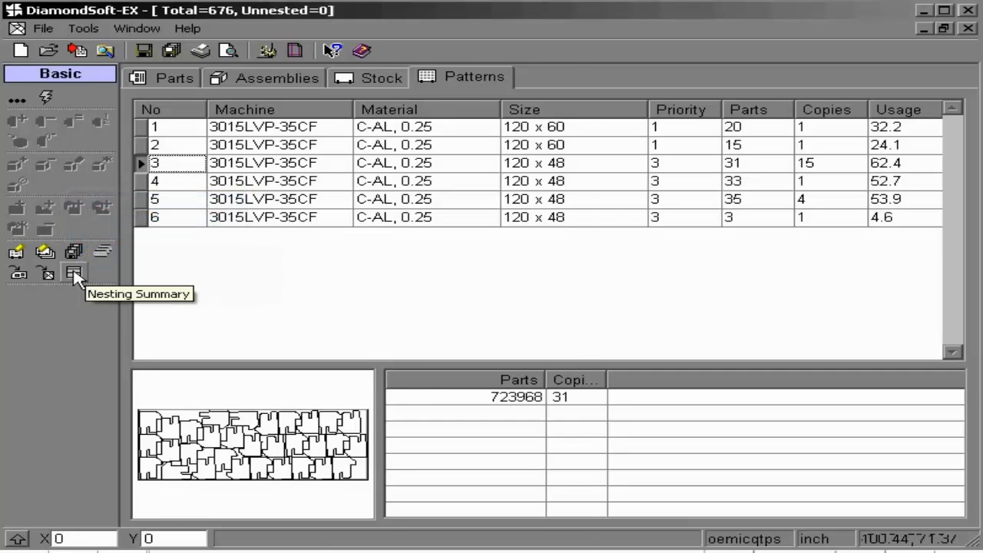
Review the used sheets and nested parts in the Nesting Summary and close it
left_click(73, 273)
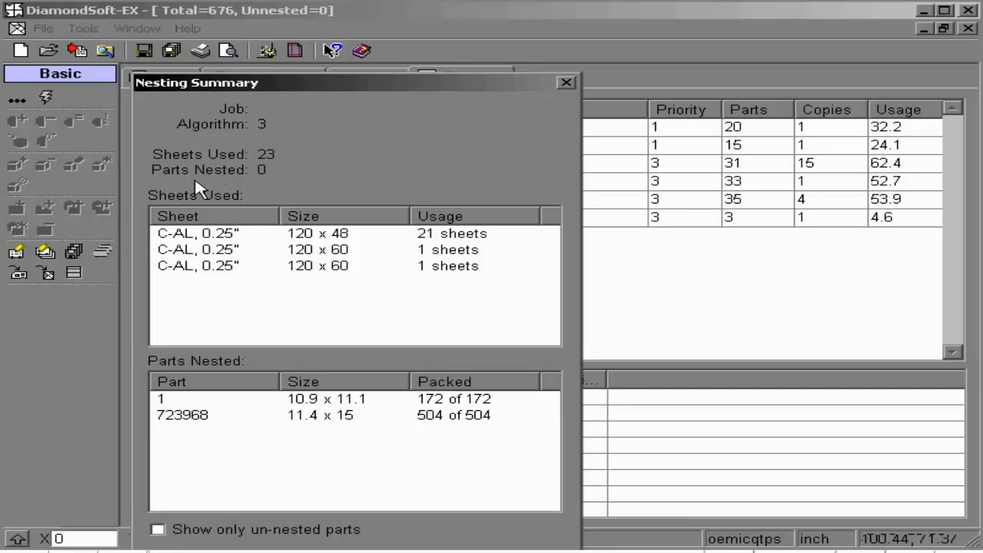
left_click(220, 234)
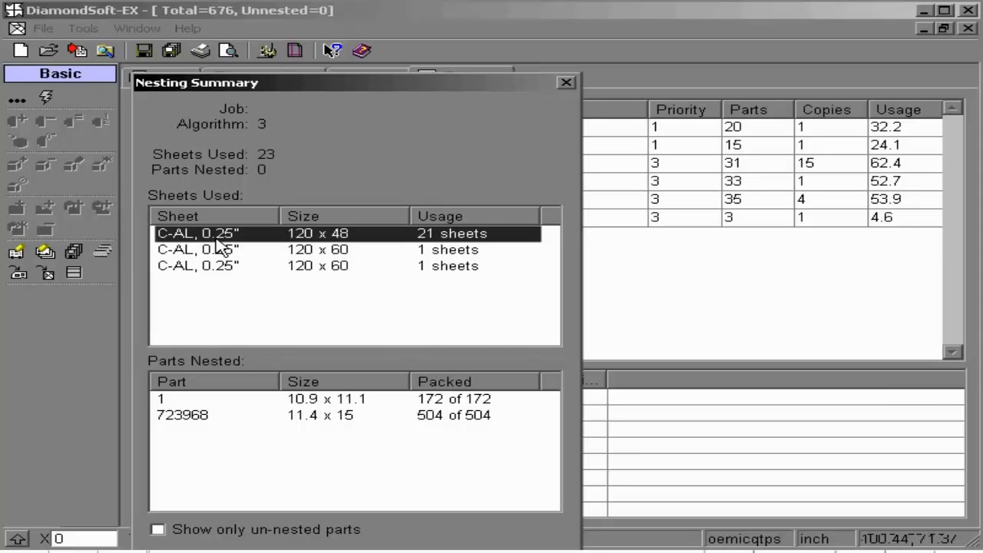
left_click(213, 250)
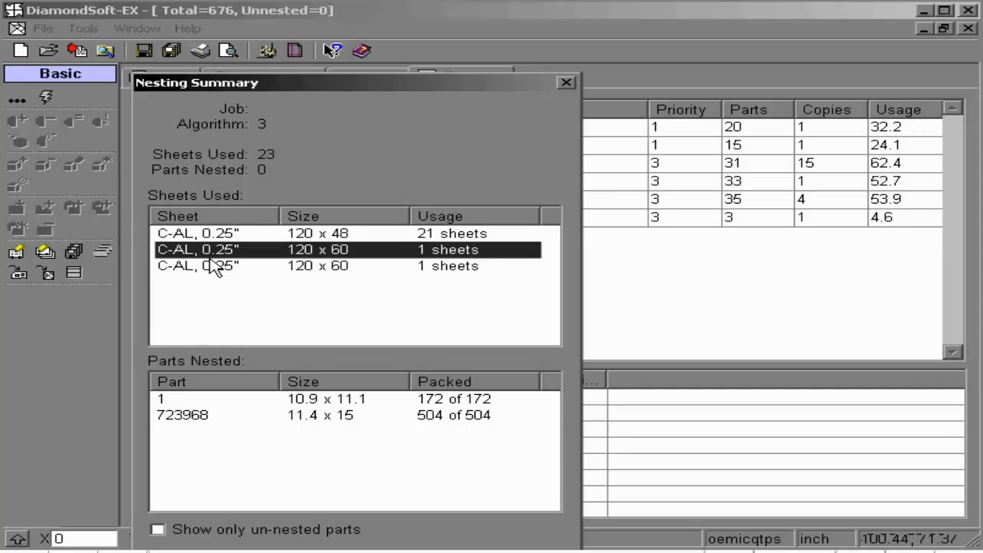
left_click(211, 266)
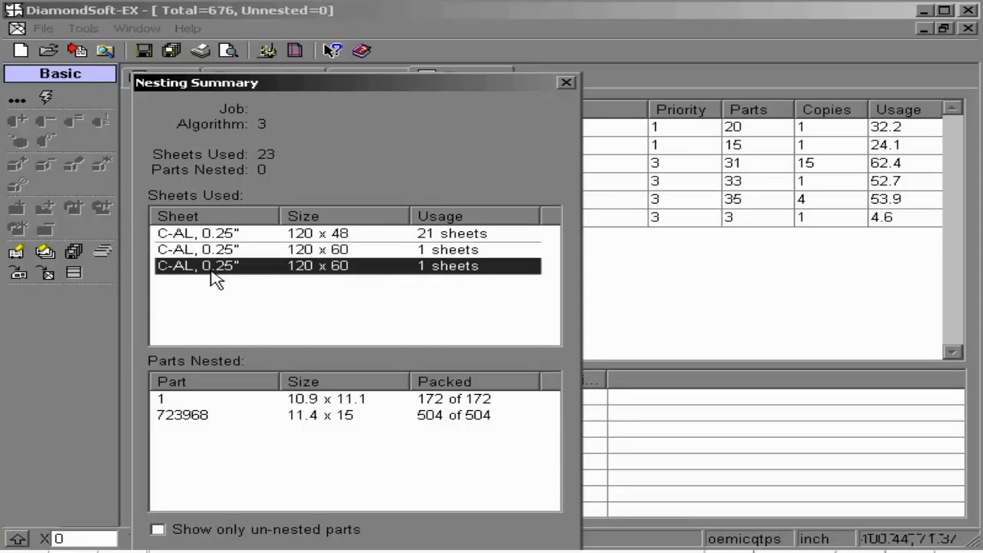
left_click(209, 404)
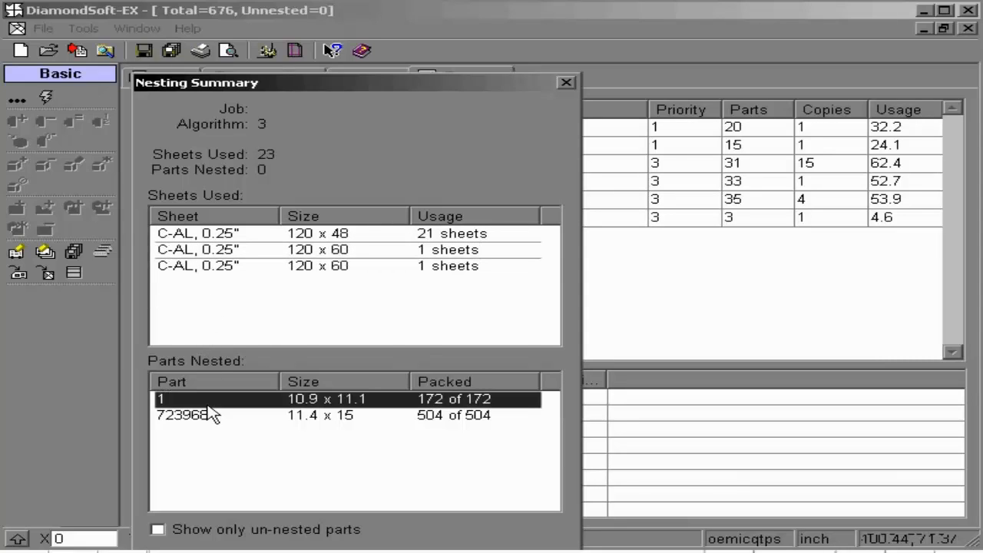
left_click(196, 419)
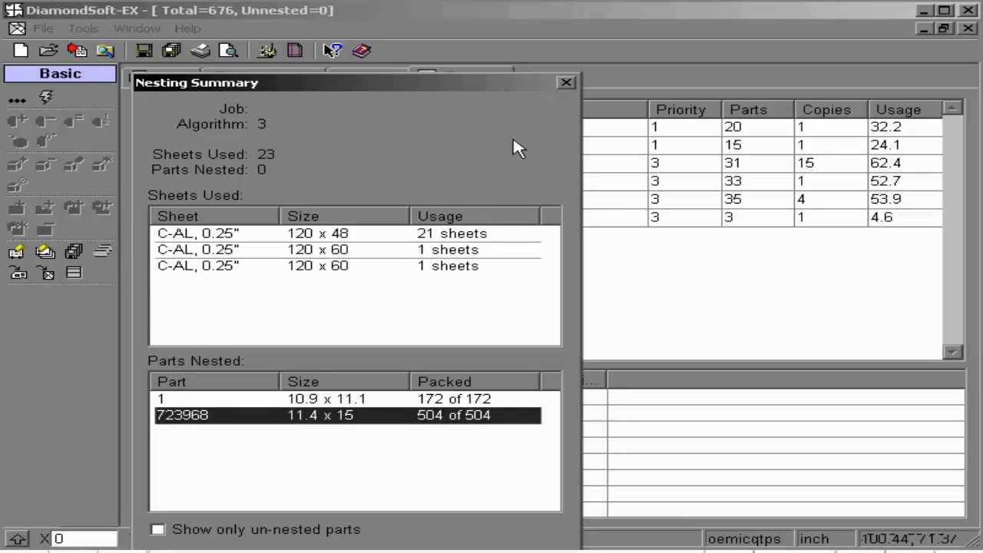
left_click(566, 82)
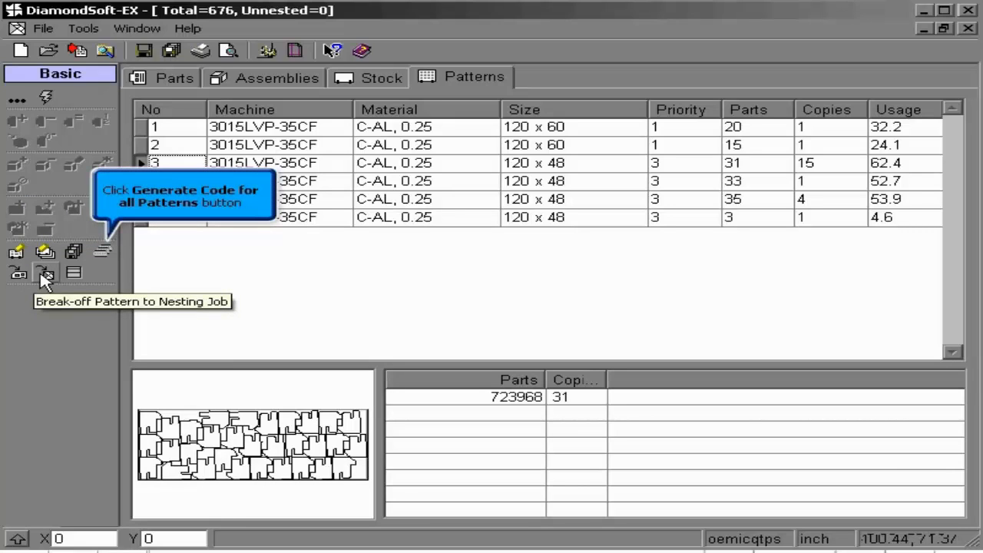
Generate NC code for all patterns, accepting the existing auto sequencing settings and the basic, origin and advanced NC code settings
left_click(102, 253)
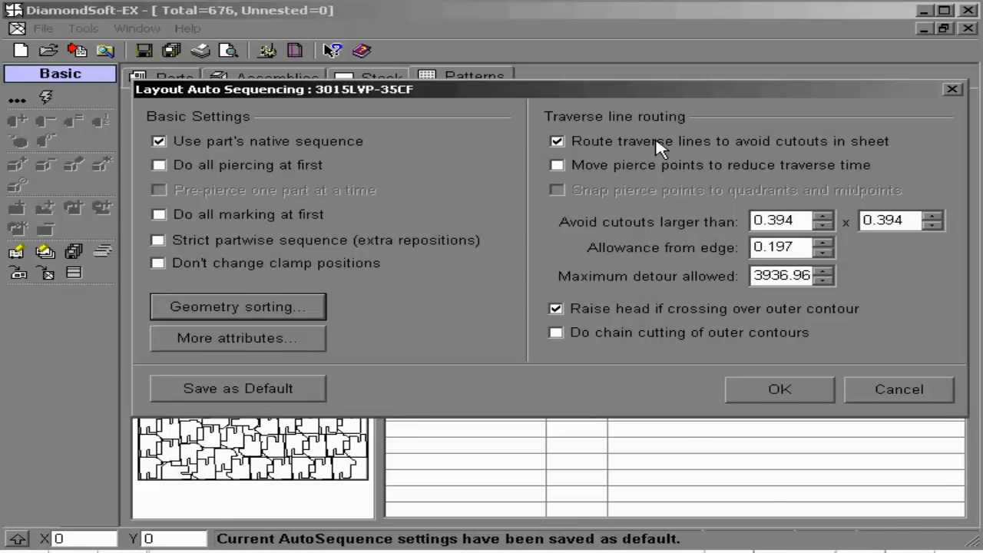
left_click(776, 393)
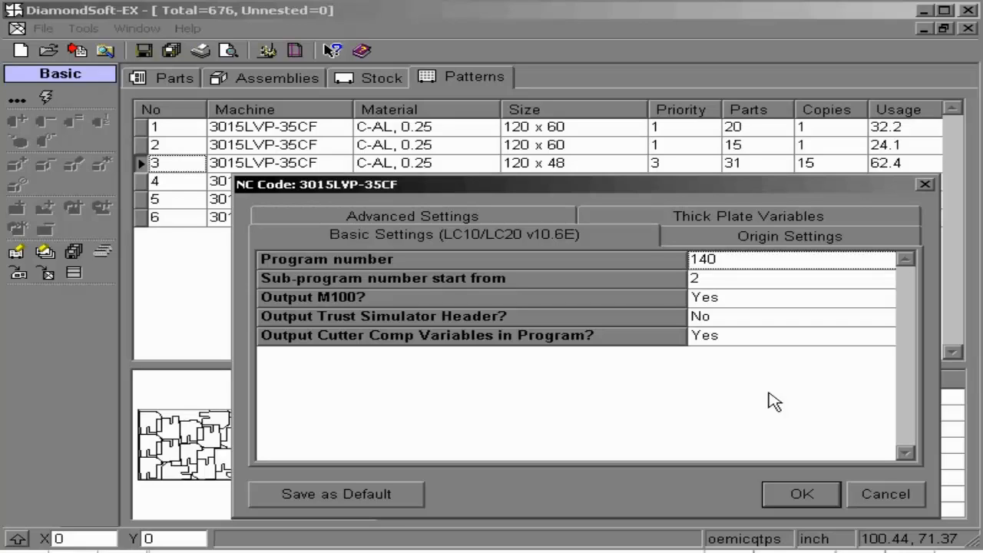
left_click(700, 238)
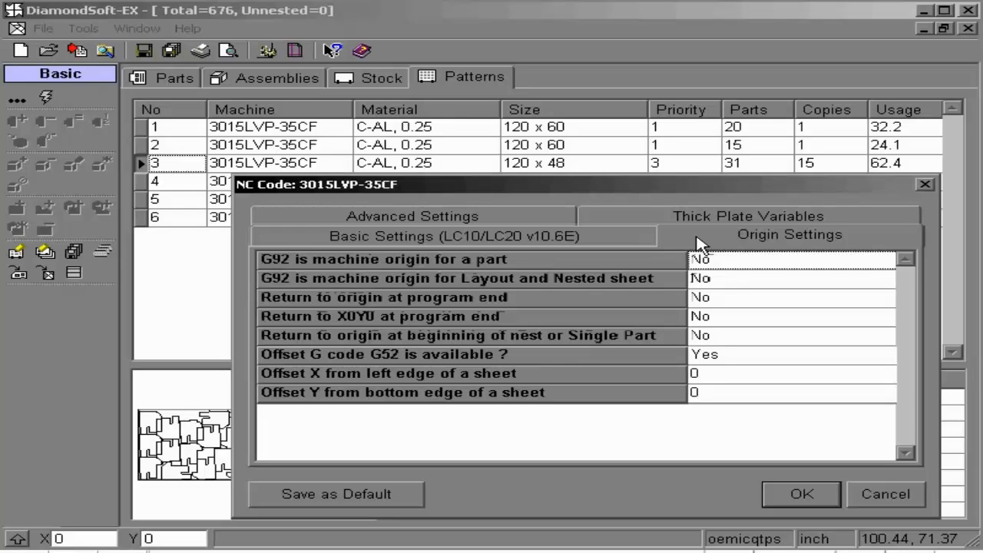
left_click(553, 222)
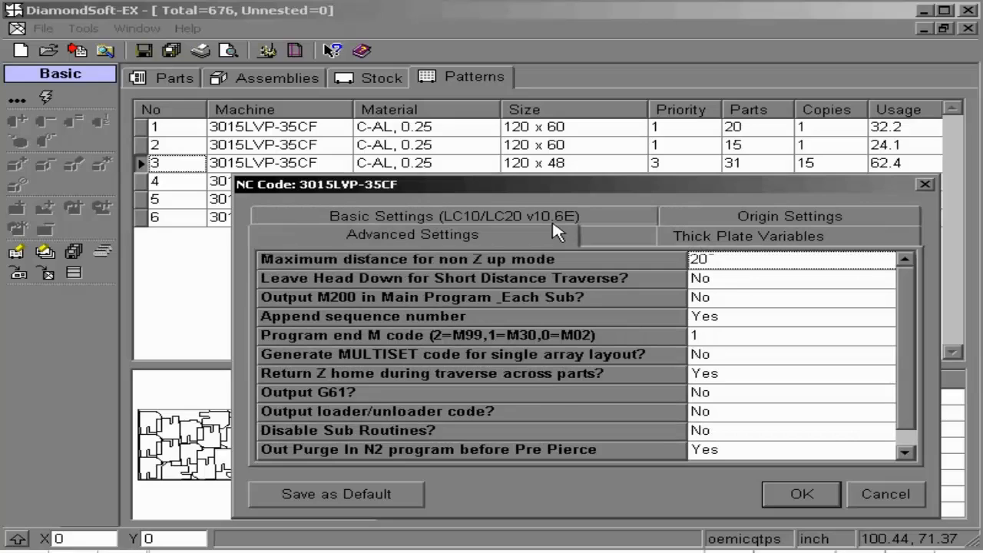
left_click(772, 498)
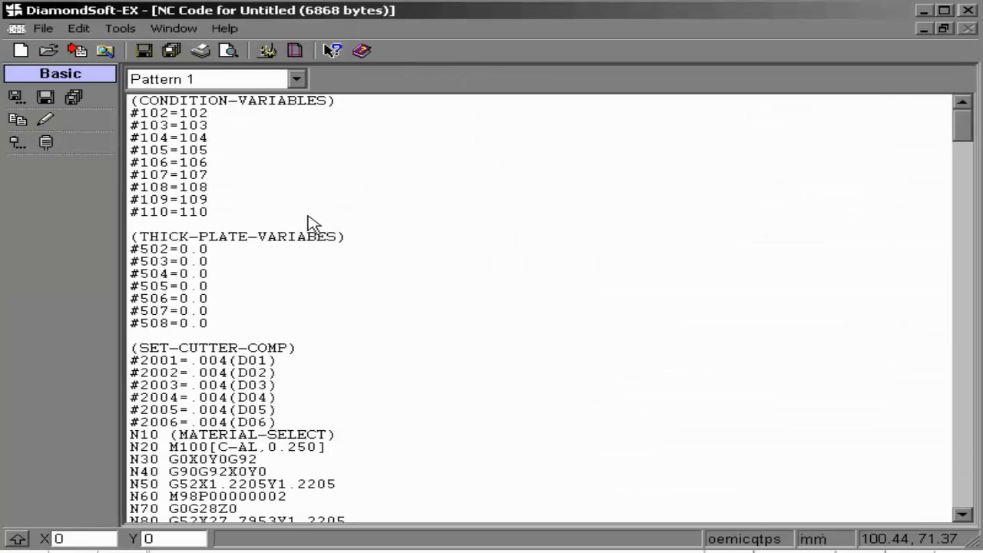
Look through the generated code of Pattern 1 and display the code of Pattern 4
left_click(185, 142)
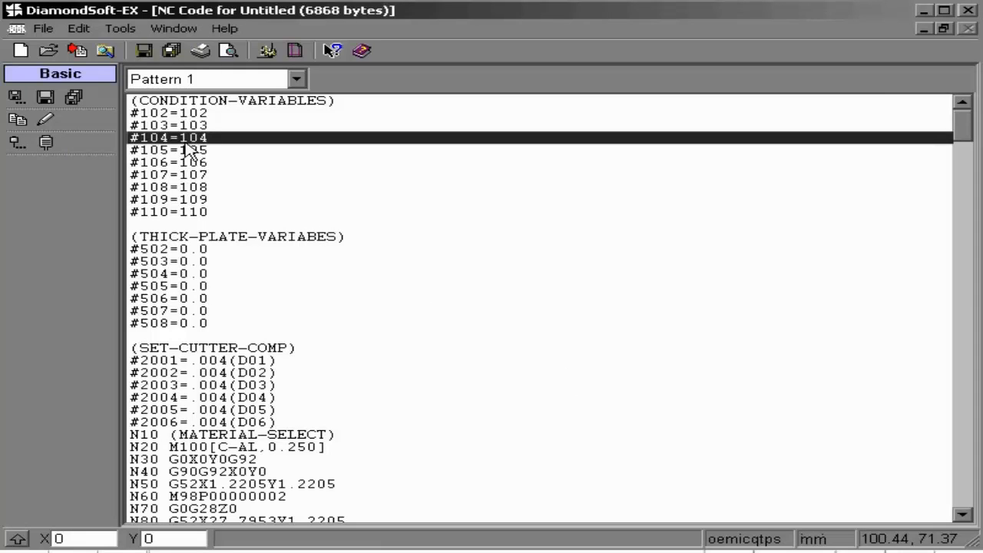
left_click(182, 177)
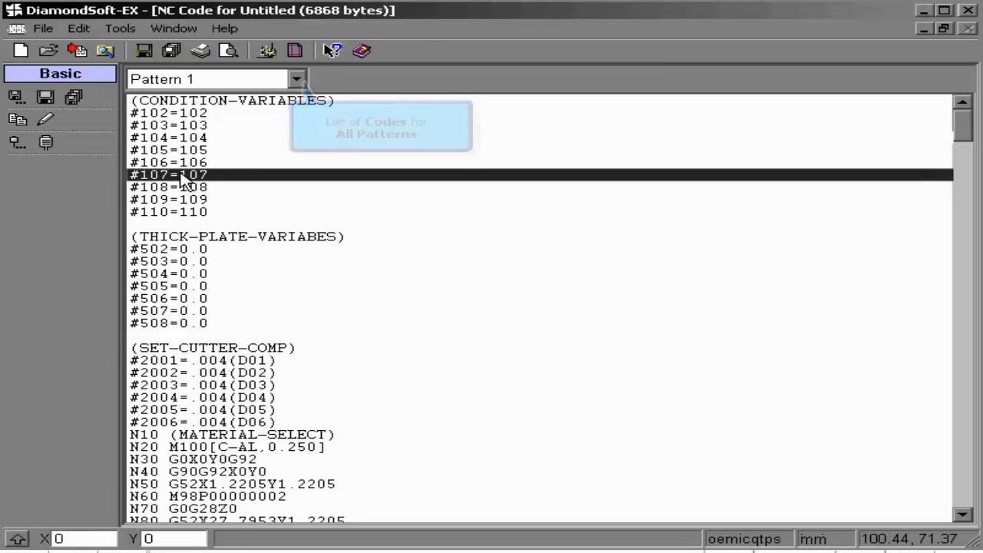
left_click(297, 79)
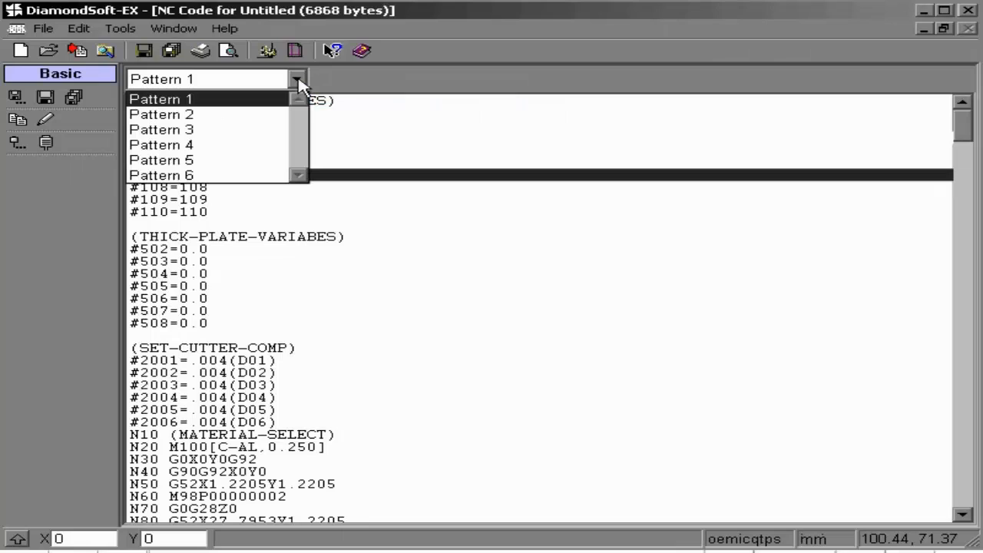
left_click(254, 146)
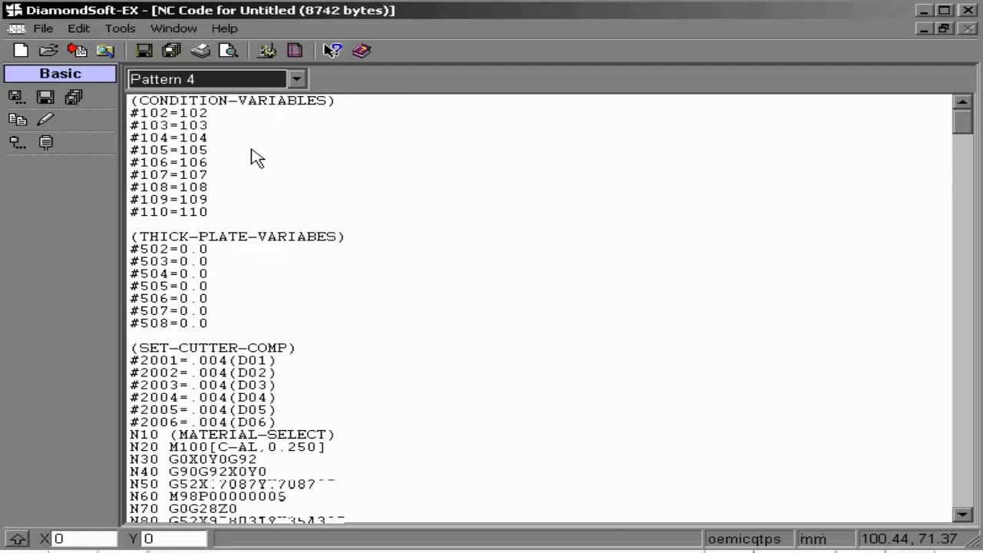
left_click(258, 299)
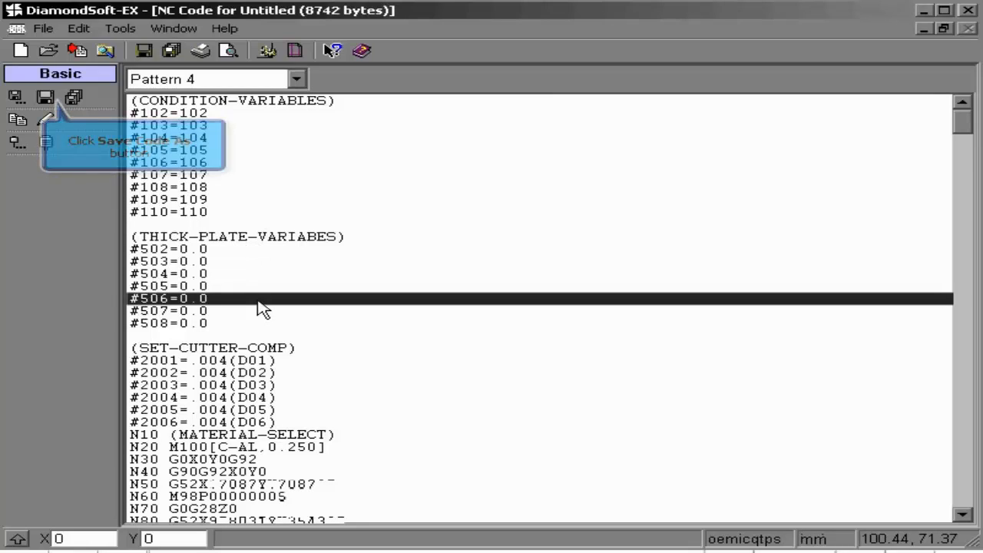
left_click(47, 99)
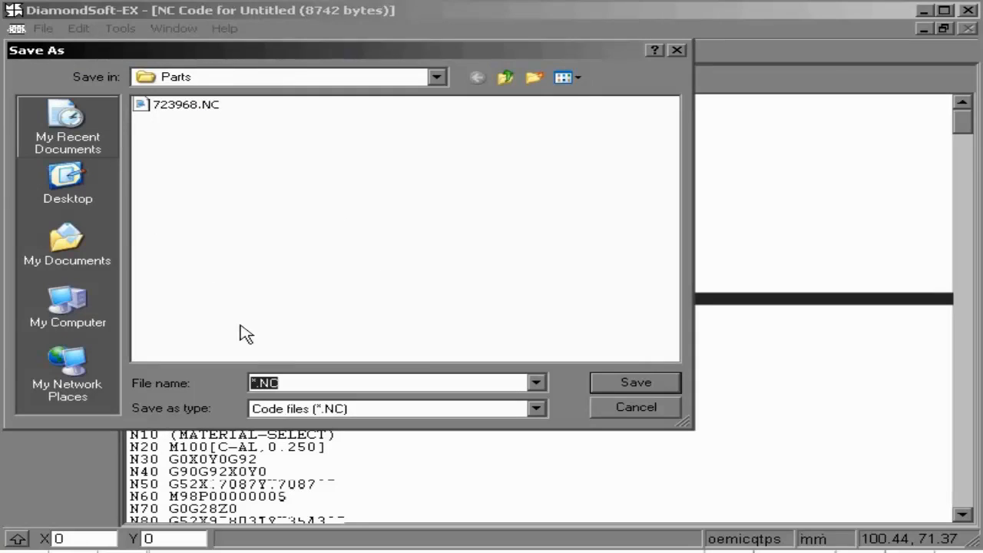
left_click(287, 381)
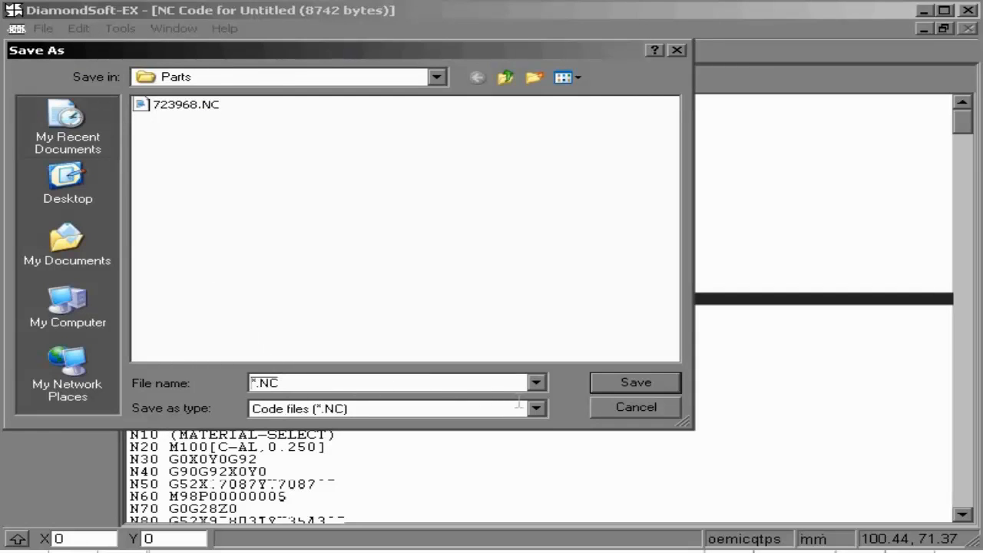
left_click(602, 408)
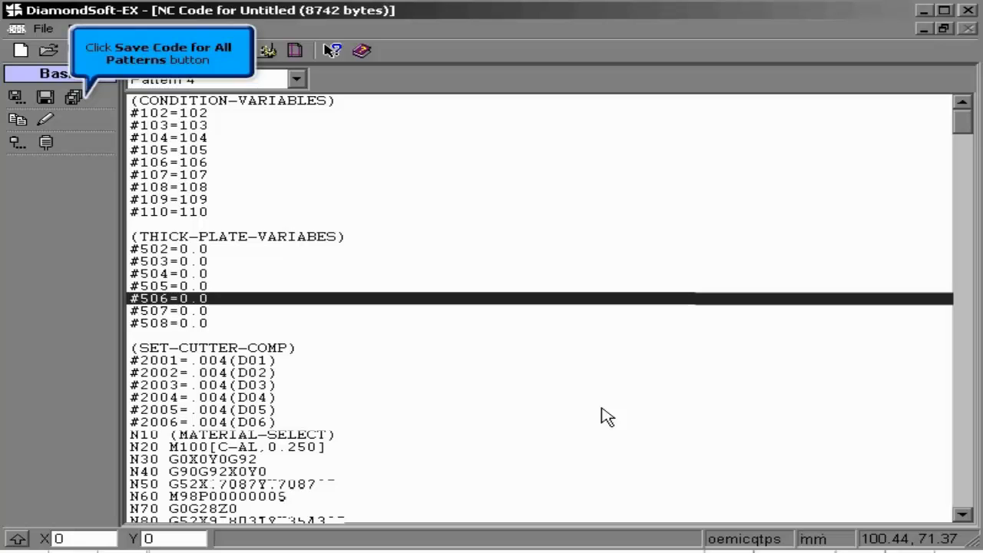
Save the NC code for all patterns in the Parts folder under the file name TRAINING
left_click(73, 97)
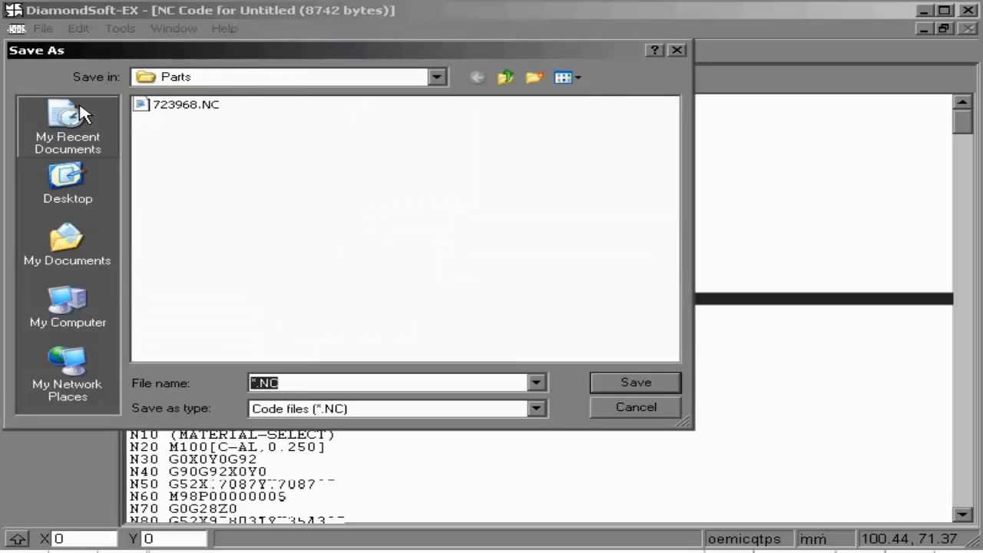
type("TRAINING")
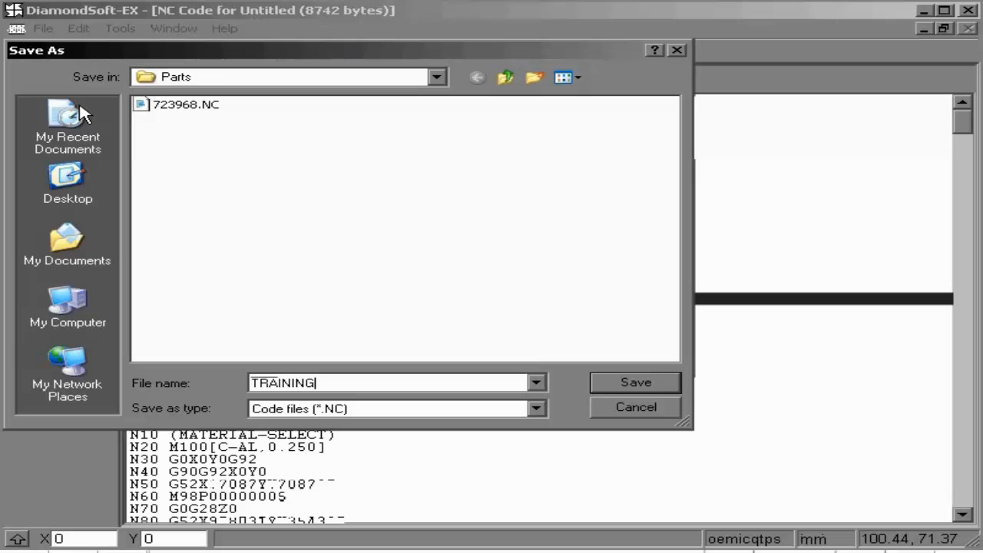
left_click(632, 384)
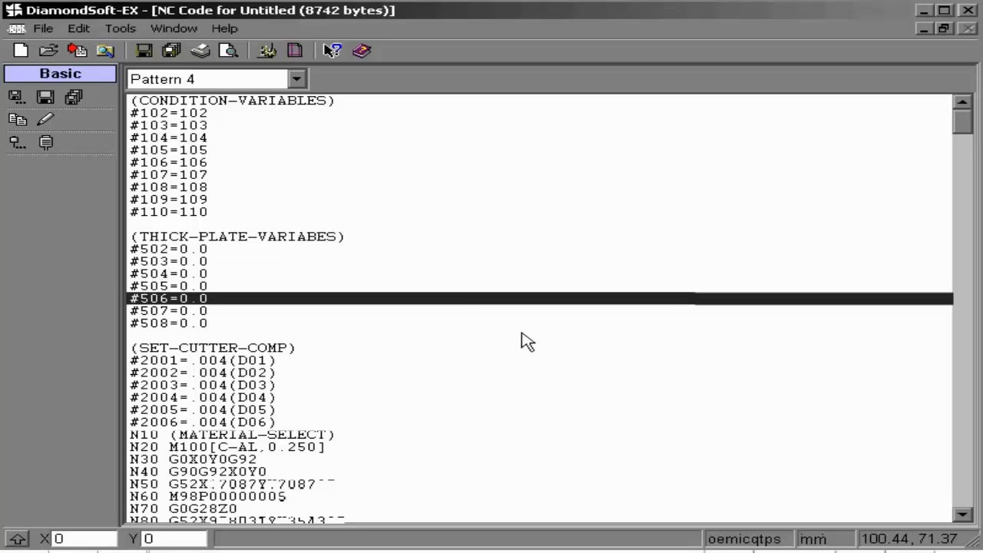
Check the saved TRAINING NC files one by one in the Parts folder and leave without saving again
left_click(50, 106)
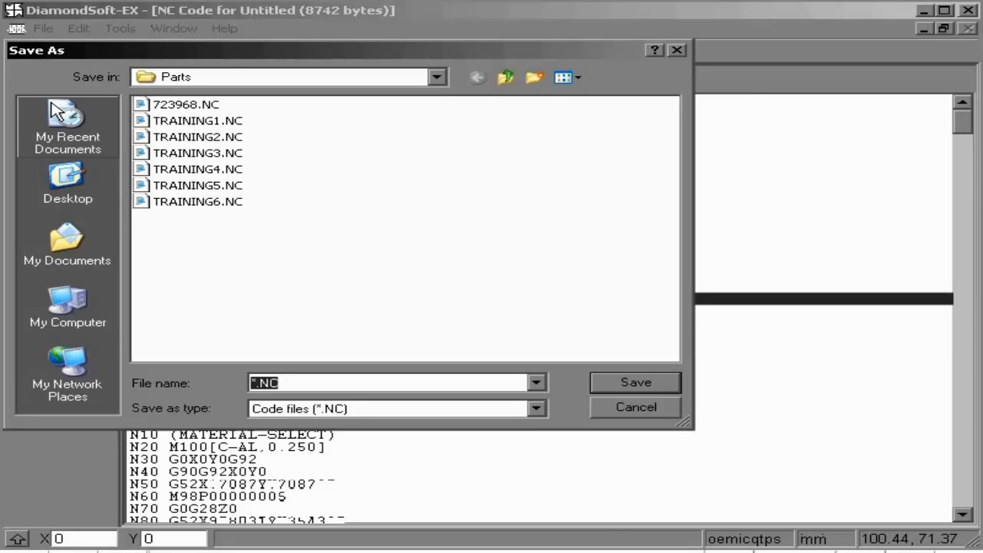
left_click(196, 123)
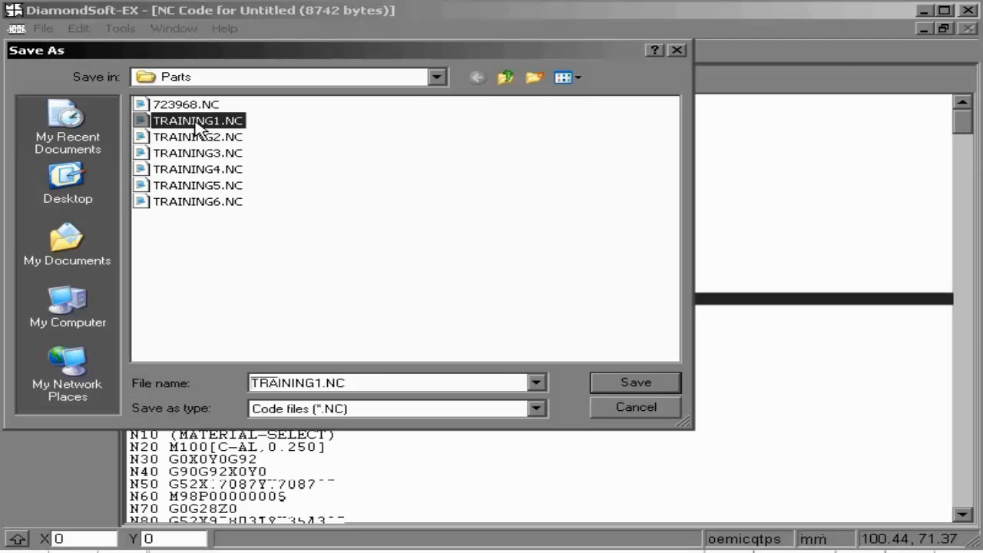
left_click(203, 138)
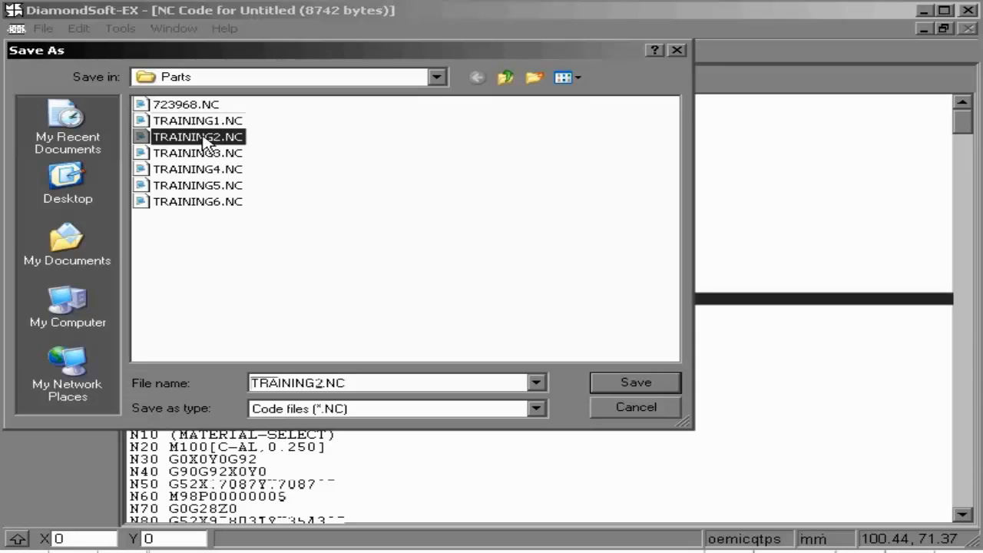
left_click(201, 156)
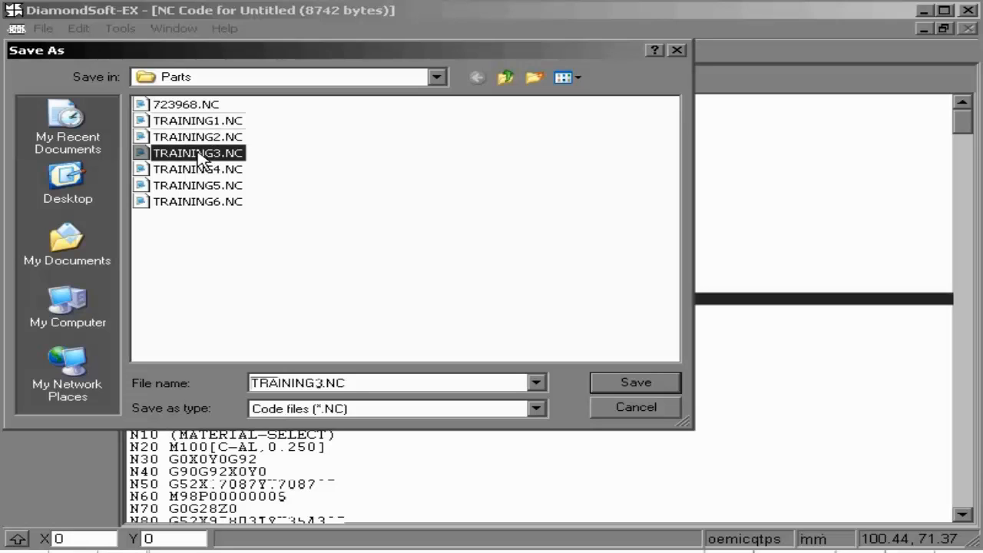
left_click(192, 170)
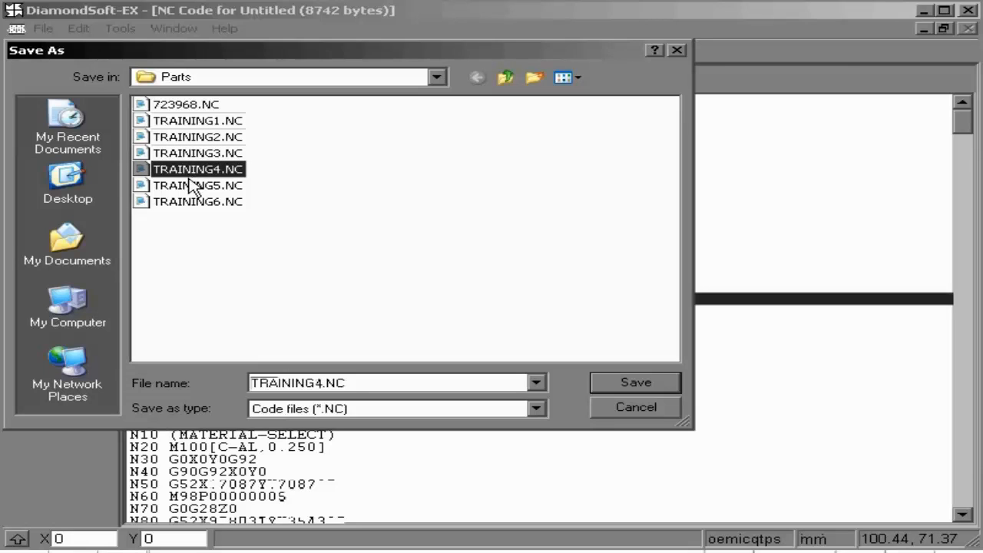
left_click(192, 188)
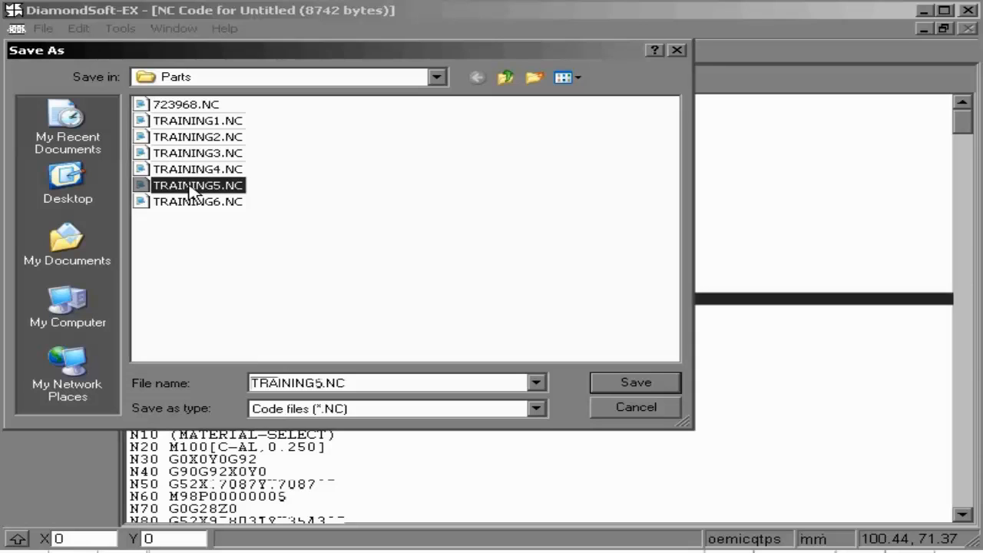
left_click(199, 204)
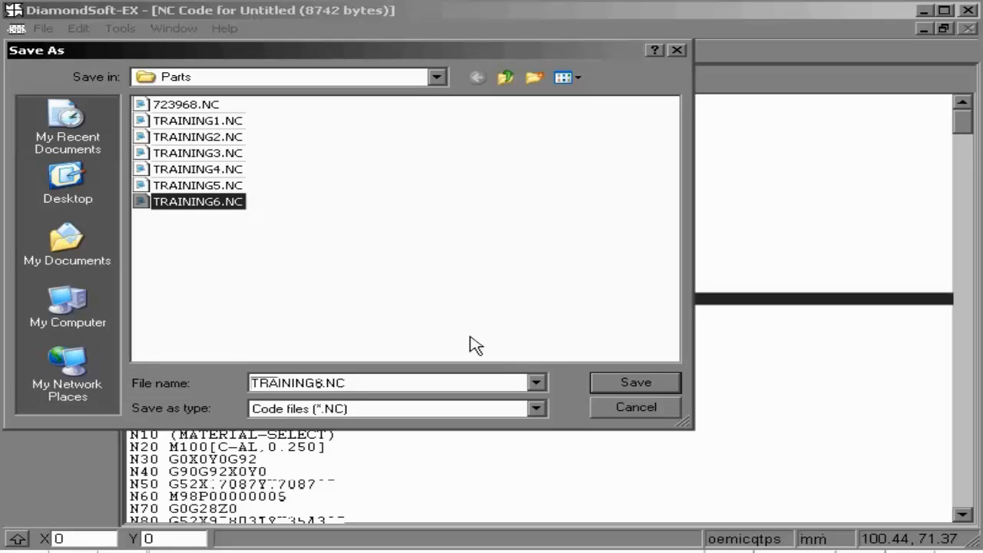
left_click(611, 408)
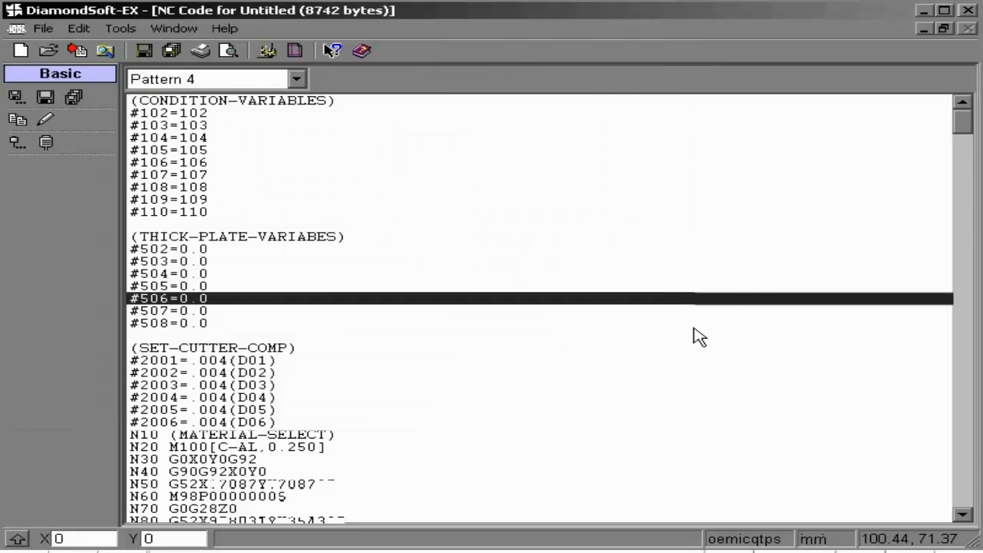
Close the NC code view and preview all layouts of the nesting job using the Layout report format
left_click(968, 29)
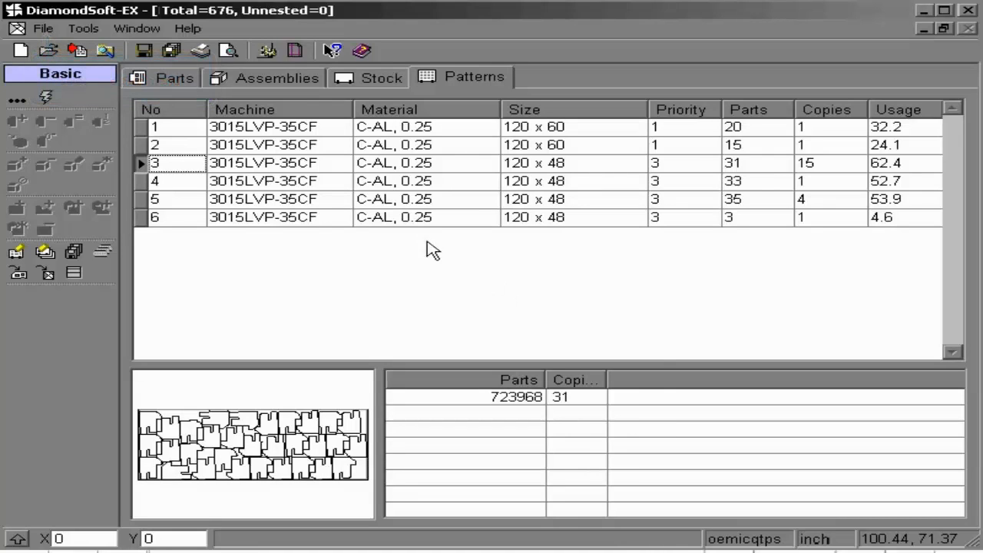
left_click(43, 30)
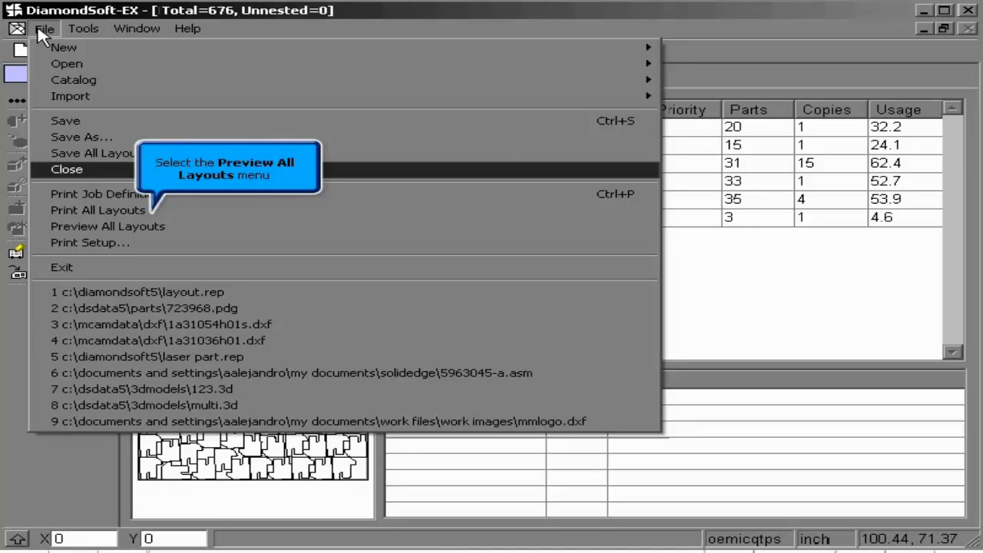
left_click(152, 227)
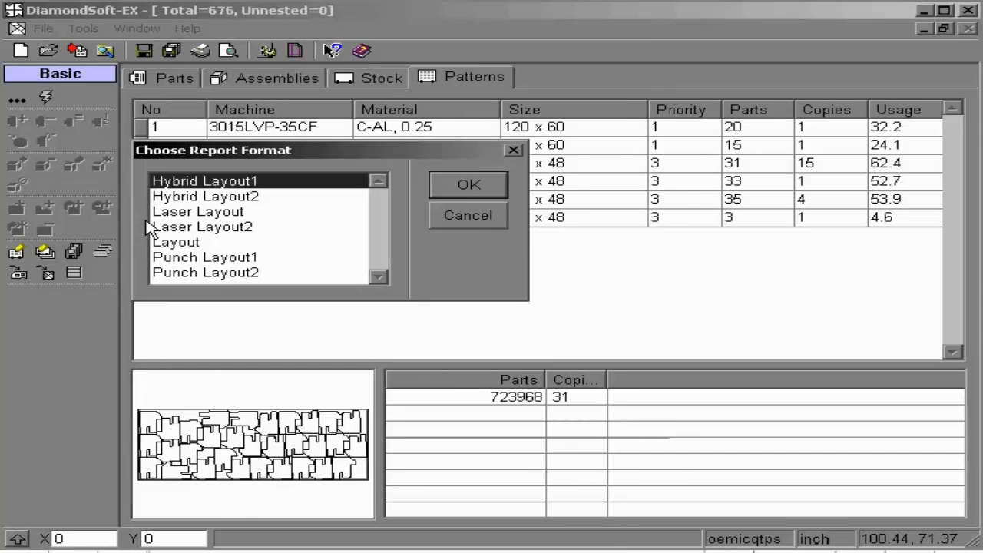
left_click(205, 242)
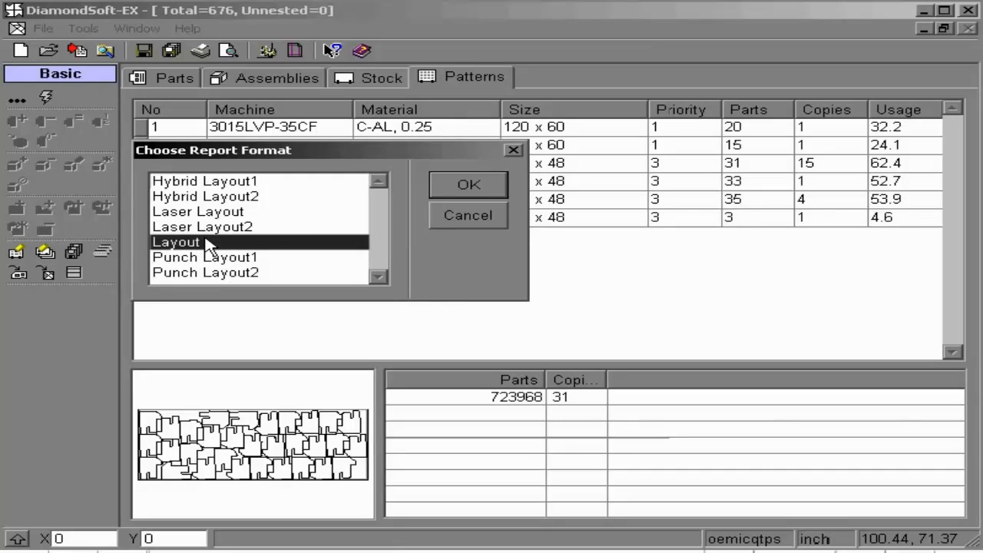
left_click(440, 191)
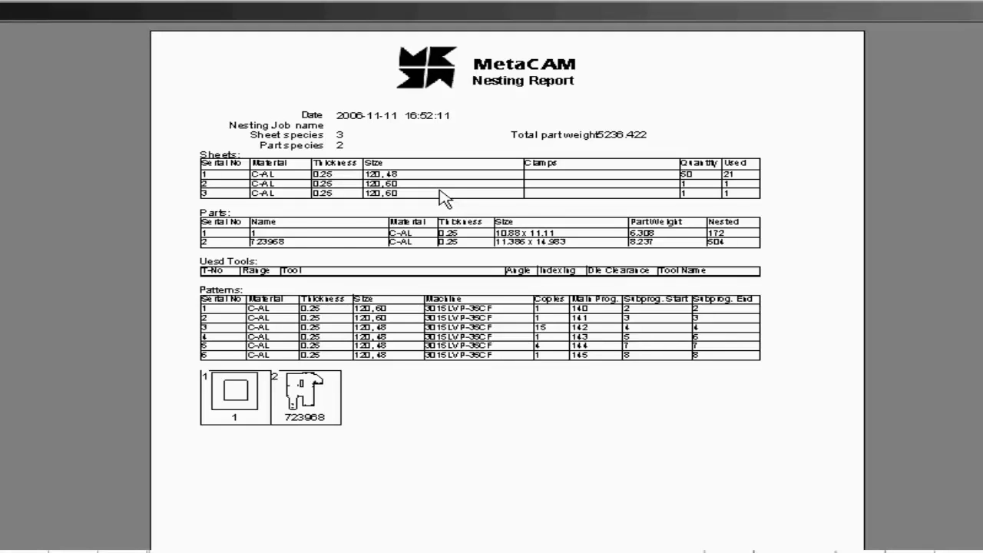
Page through the nesting report to the sheet of pattern 6, checking each pattern's layout and time study, and leave the preview
key("Page_Down")
key("Page_Down")
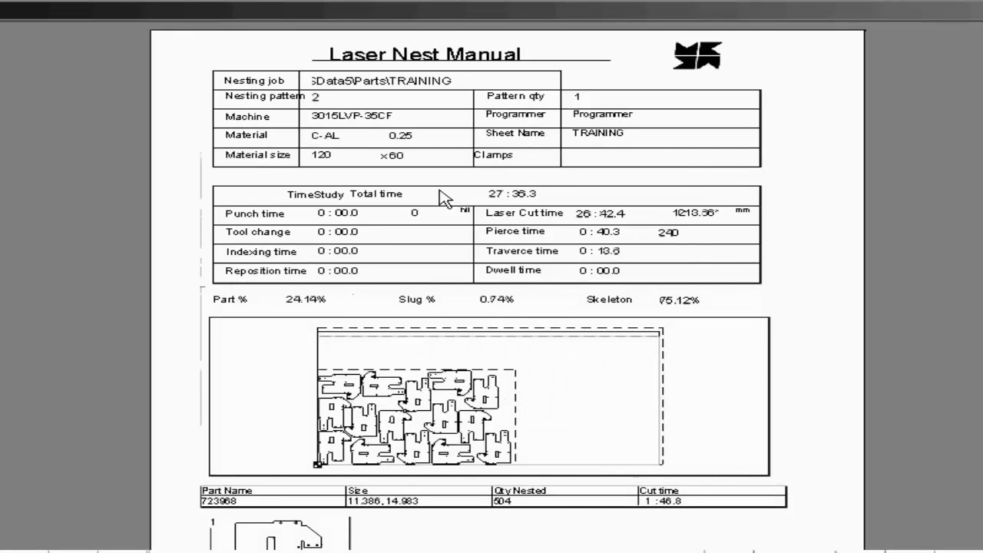
key("Page_Down")
key("Page_Down")
key("Page_Down")
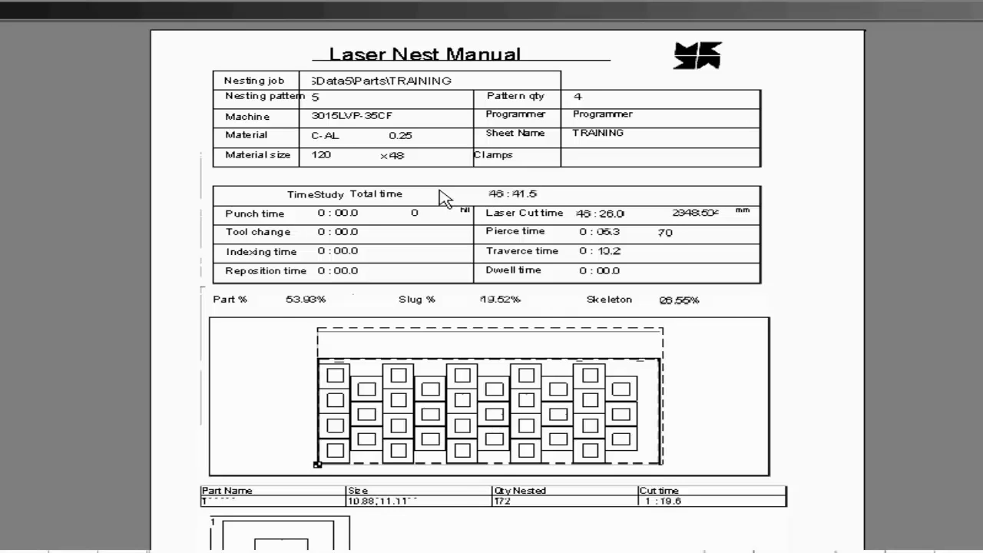
key("Page_Down")
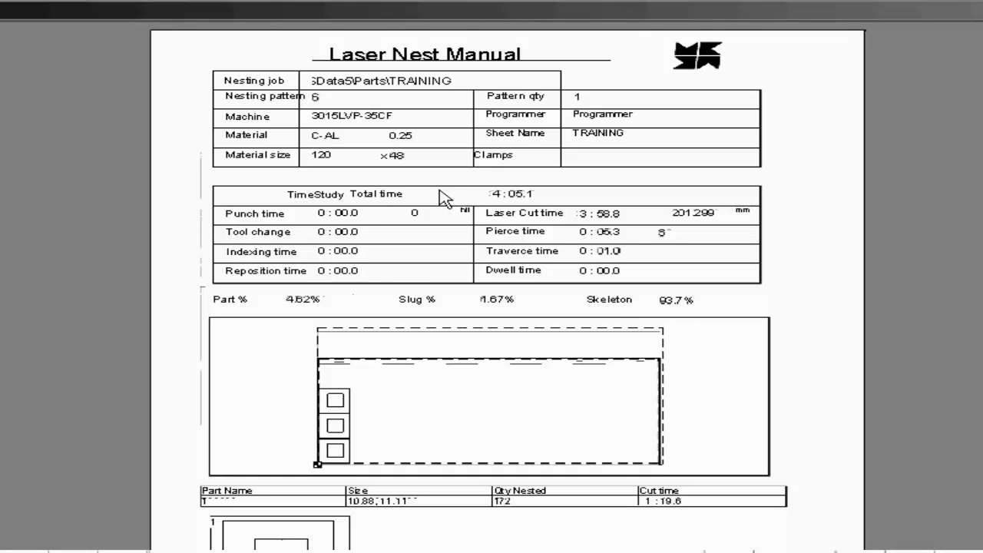
key("Escape")
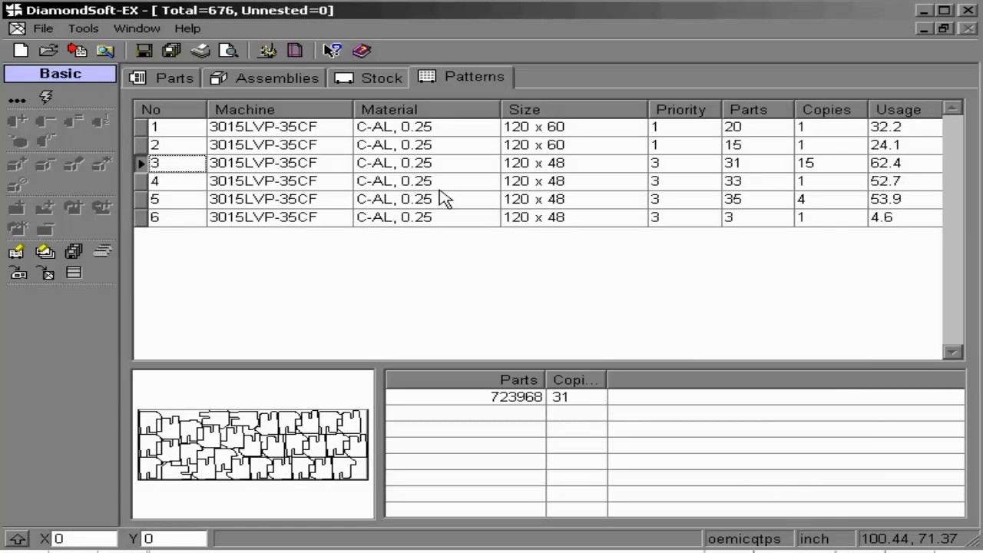